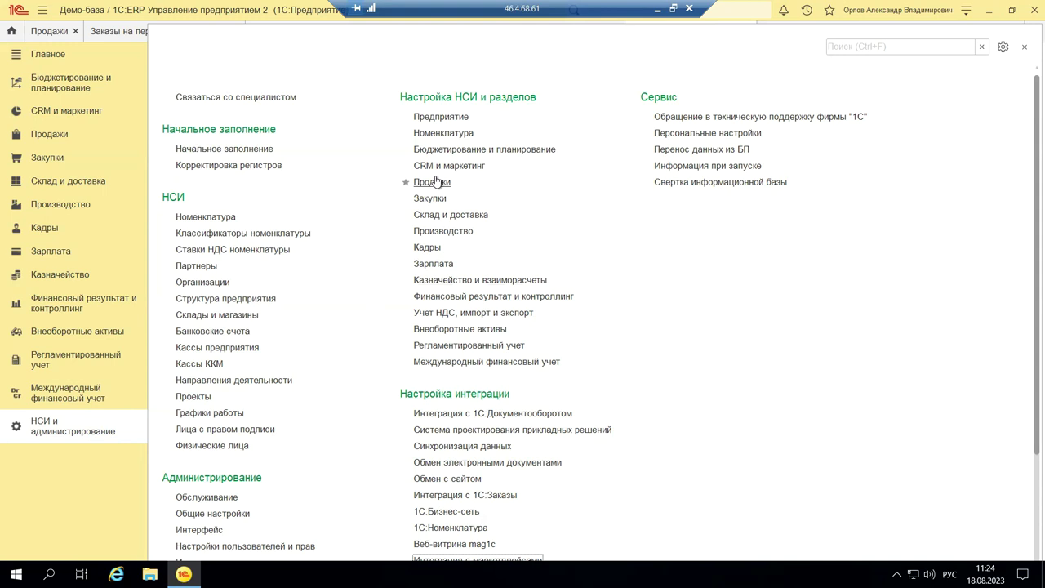
Open the Интеграция с маркетплейсами settings and view the connection forms for Яндекс.Маркет and Ozon.
{"action": "scroll", "coordinate": [437, 181], "scroll_direction": "down", "scroll_amount": 3}
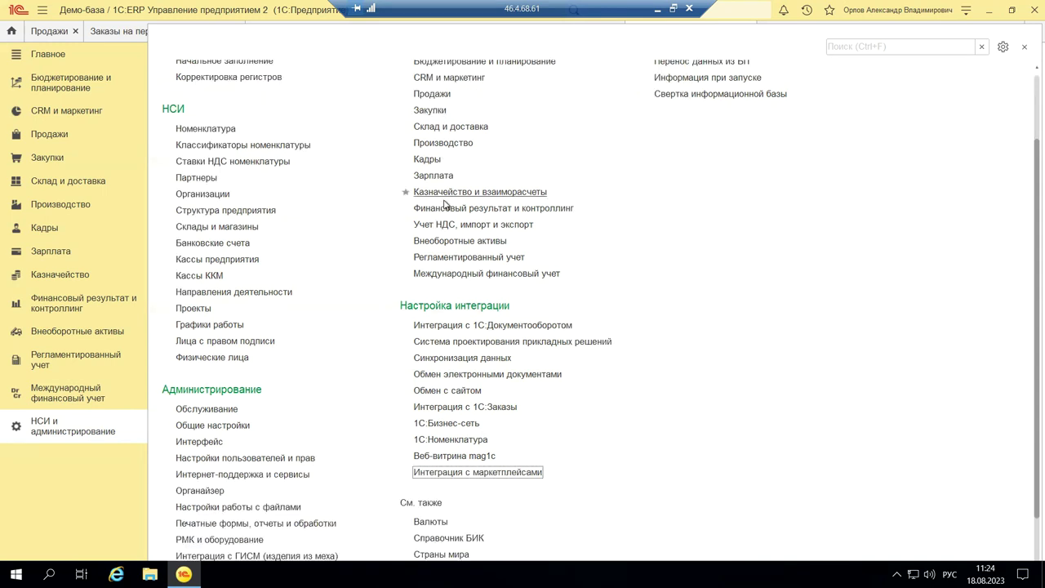
{"action": "left_click", "coordinate": [498, 474]}
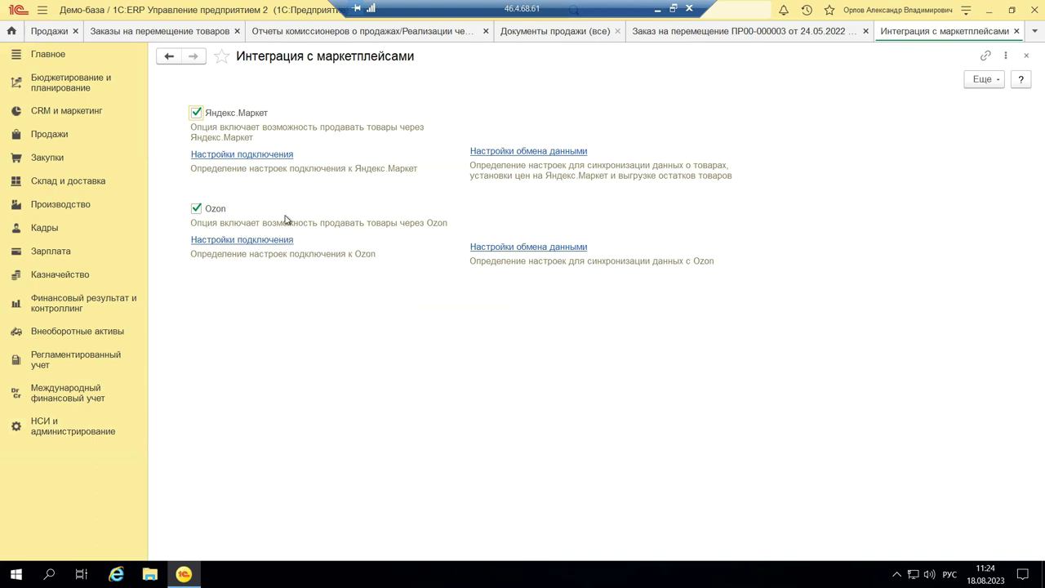
{"action": "left_click", "coordinate": [269, 163]}
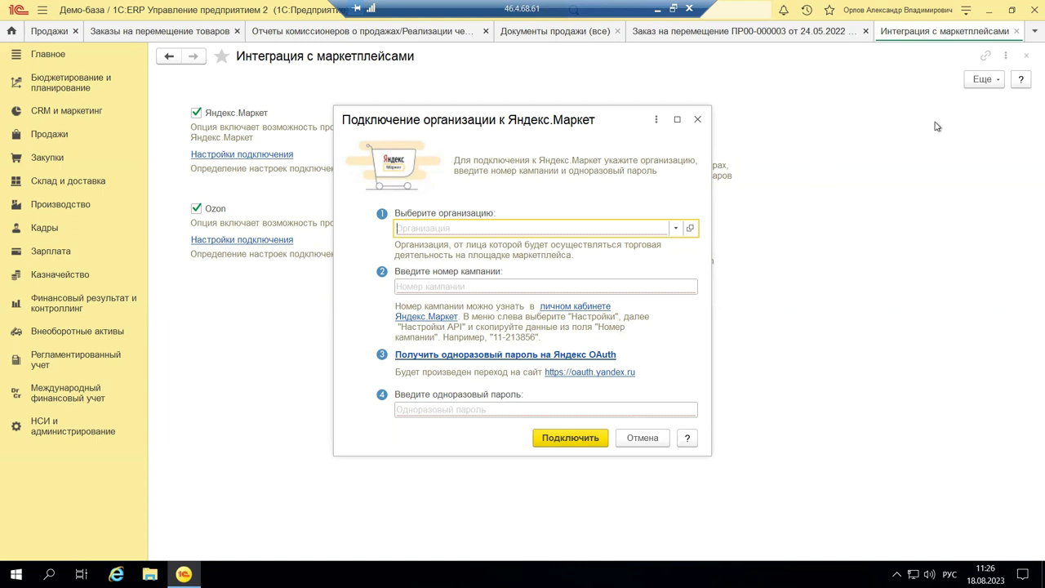
{"action": "left_click", "coordinate": [698, 120]}
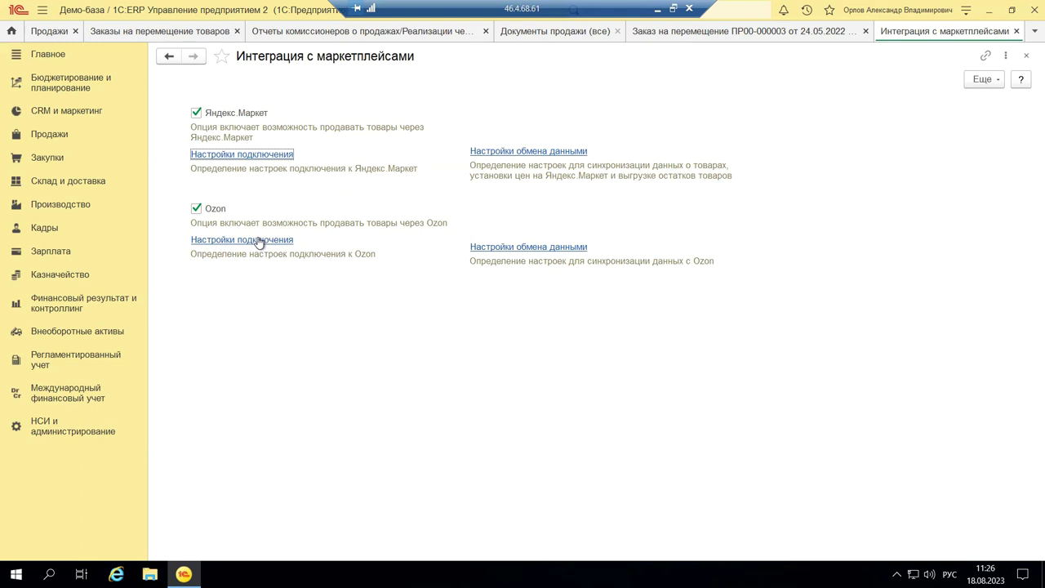
{"action": "left_click", "coordinate": [257, 241]}
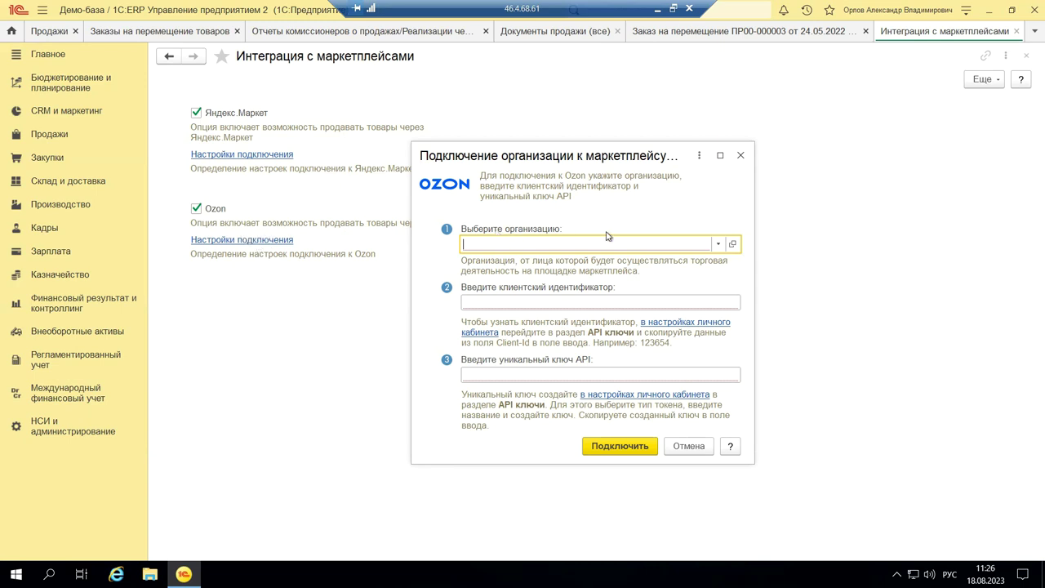
{"action": "left_click", "coordinate": [739, 156]}
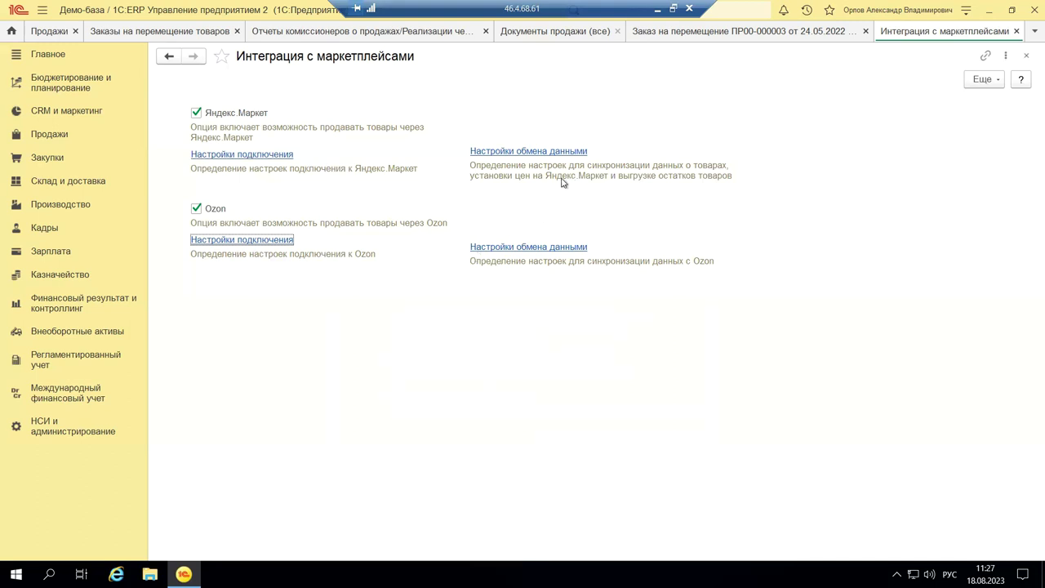
Open the Ozon data exchange settings, try to connect with the fields empty, and close the marketplace integration settings.
{"action": "left_click", "coordinate": [570, 252]}
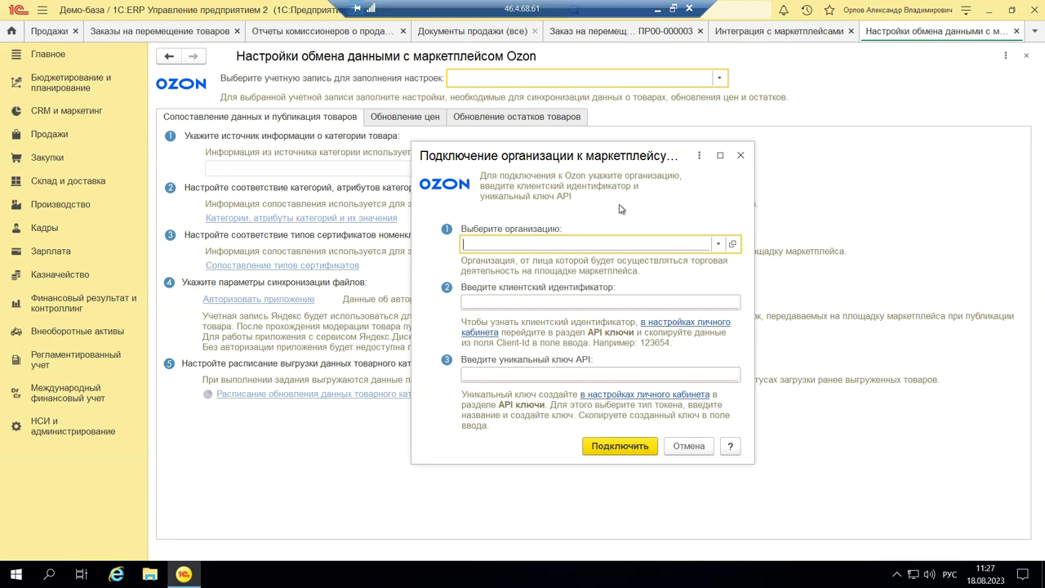
{"action": "left_click", "coordinate": [622, 449]}
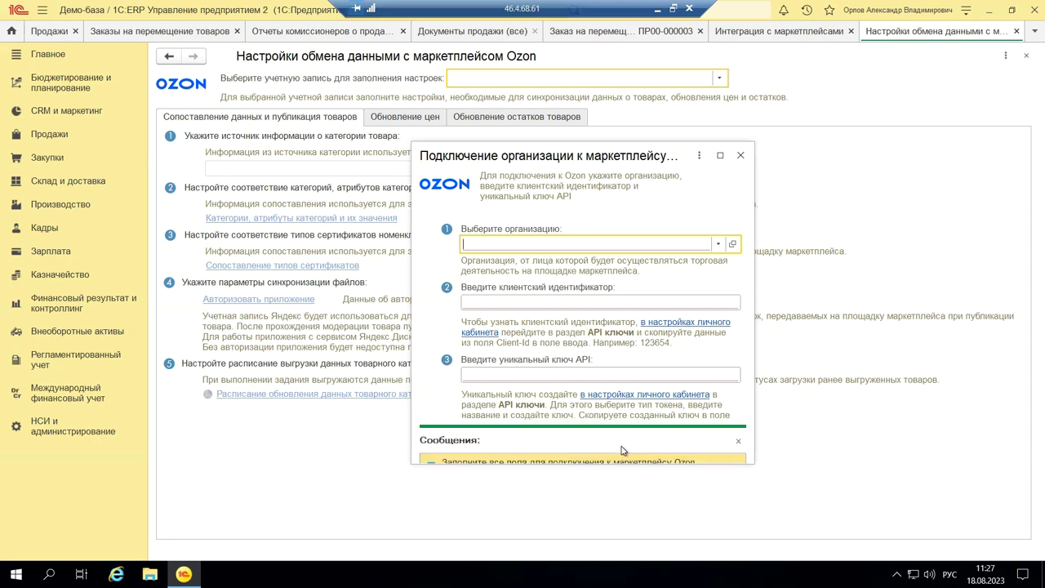
{"action": "left_click", "coordinate": [741, 155]}
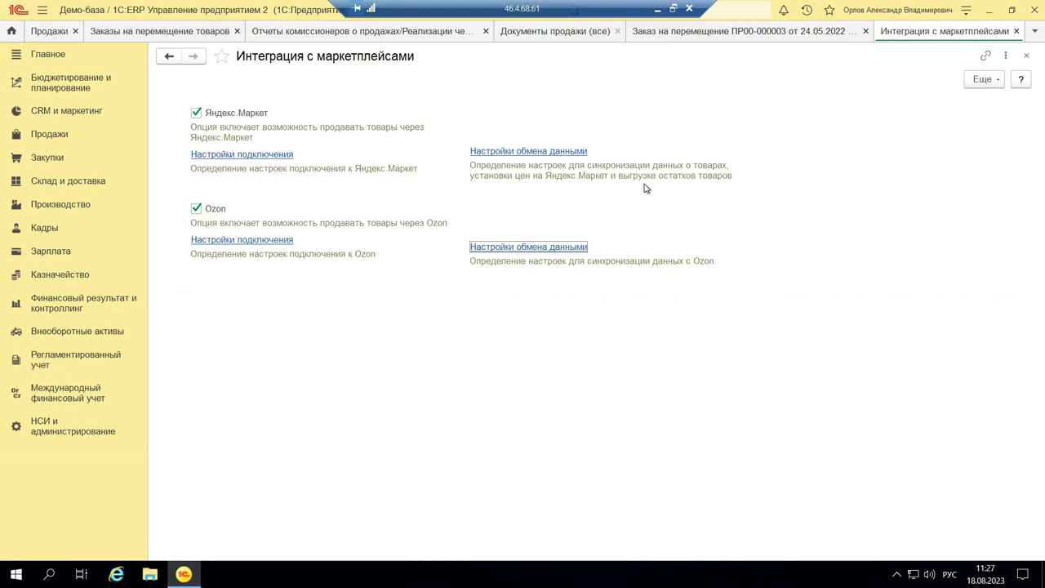
{"action": "left_click", "coordinate": [1025, 57]}
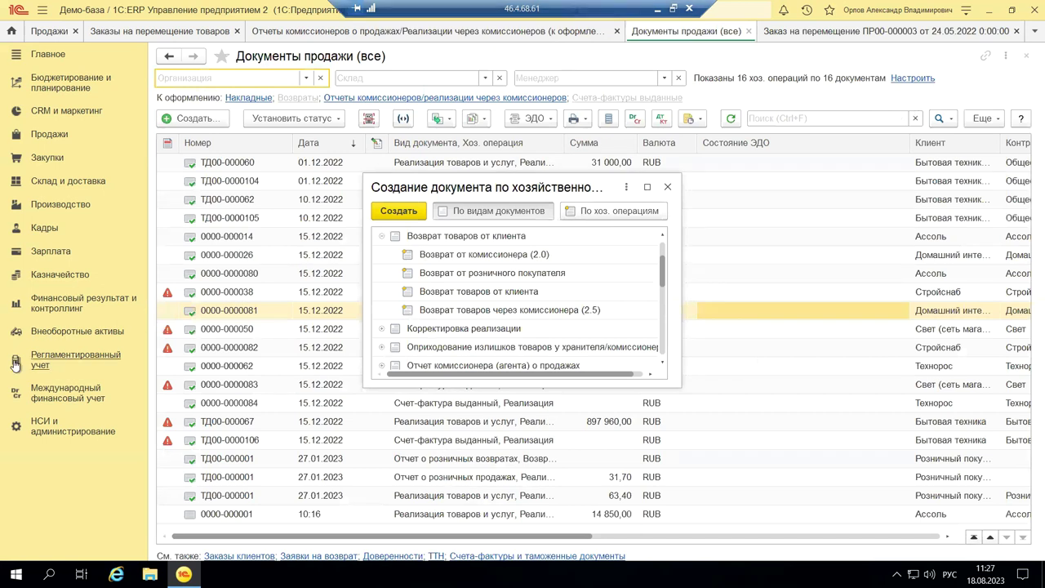
Open the НСИ и администрирование section and switch to the PowerPoint presentation, selecting the screenshot on slide 8.
{"action": "left_click", "coordinate": [82, 431]}
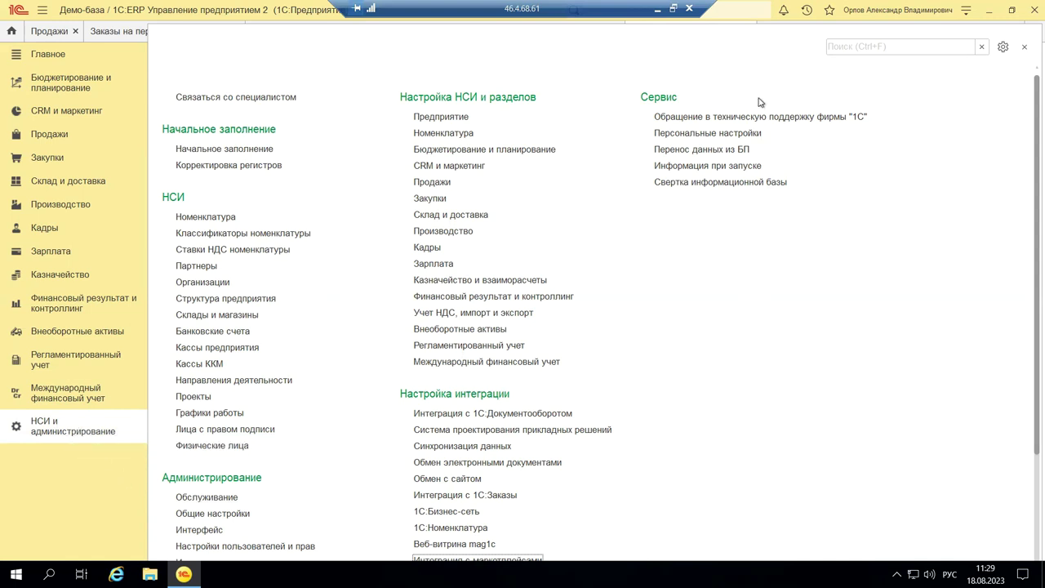
{"action": "left_click", "coordinate": [658, 11]}
{"action": "left_click", "coordinate": [501, 318]}
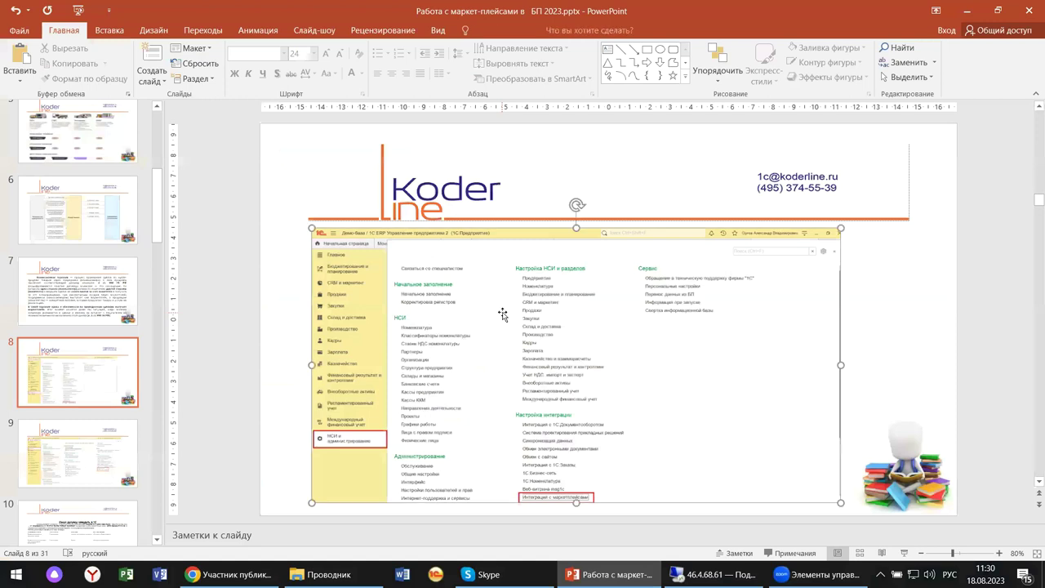
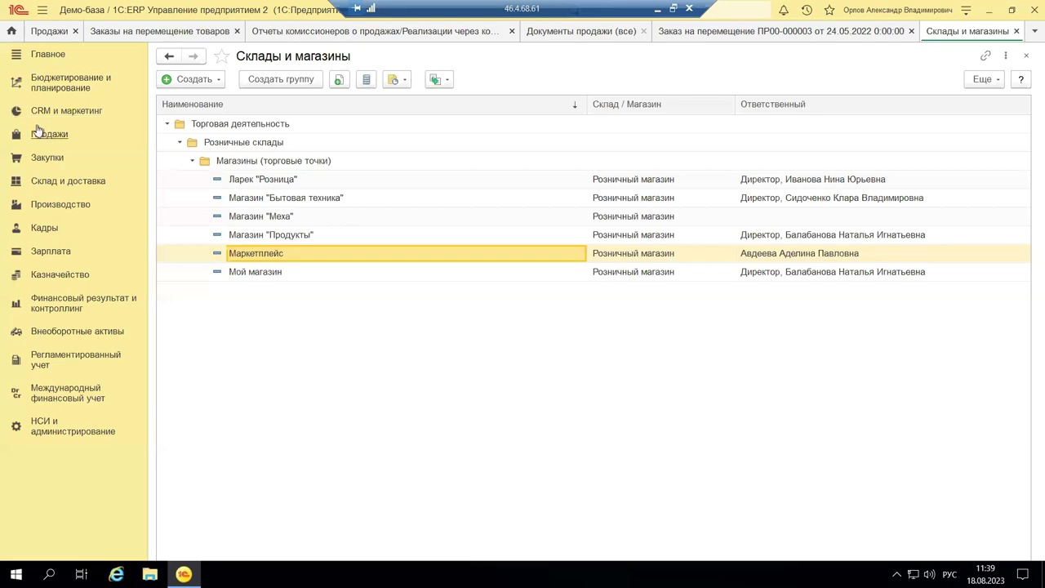
Open Документы продажи (все) and look through the document types available for creation, expanding Передача товаров and reaching Реализация товаров и услуг.
{"action": "left_click", "coordinate": [38, 134]}
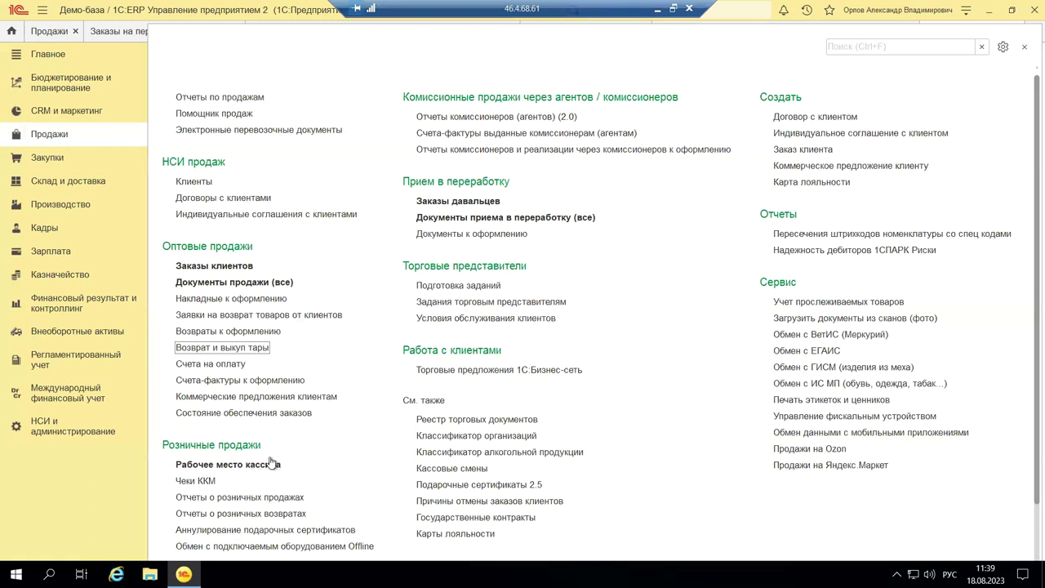
{"action": "left_click", "coordinate": [222, 283]}
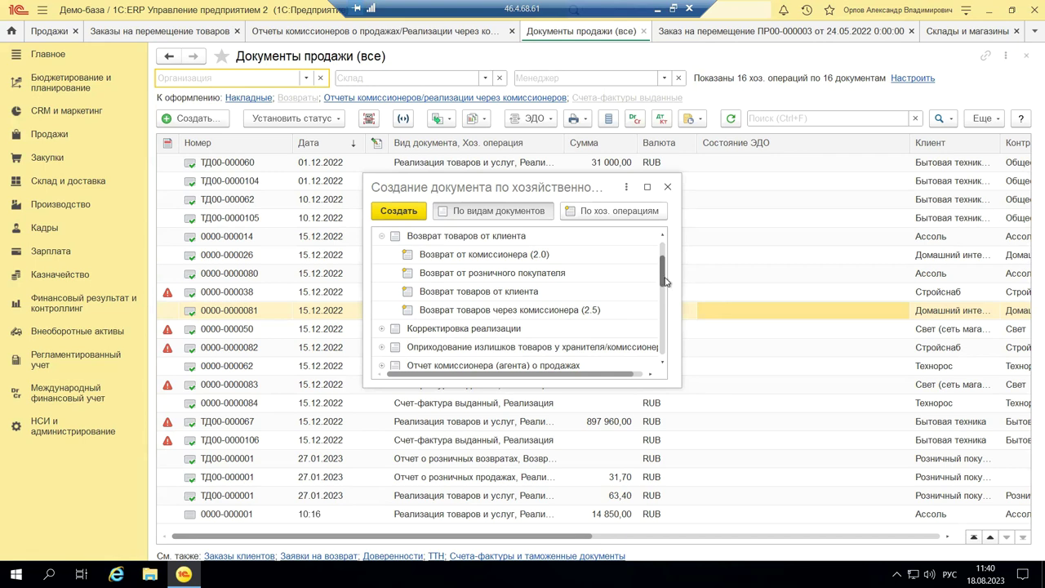
{"action": "left_click_drag", "start_coordinate": [665, 290], "coordinate": [663, 326]}
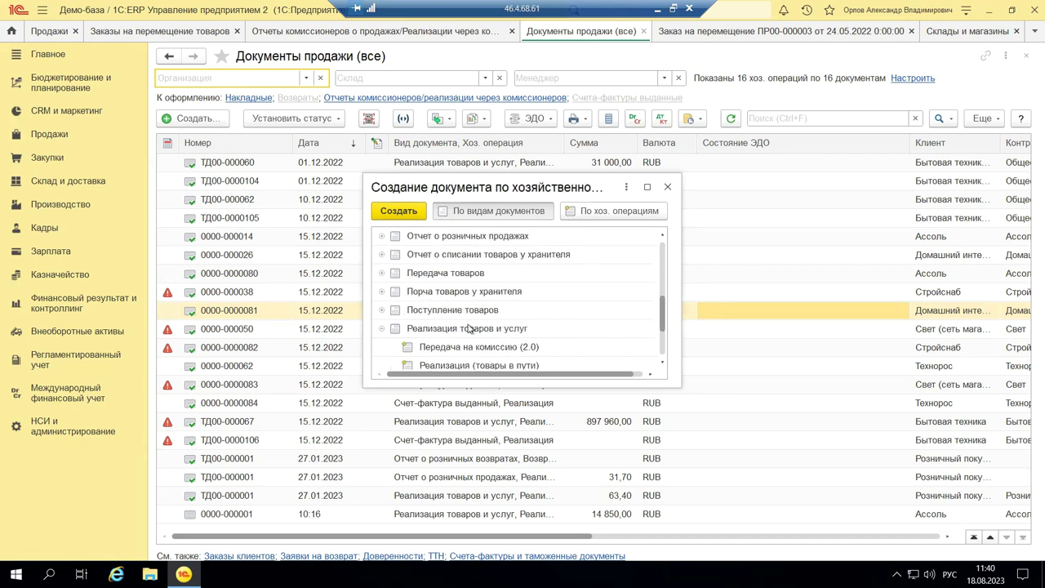
{"action": "left_click", "coordinate": [381, 274]}
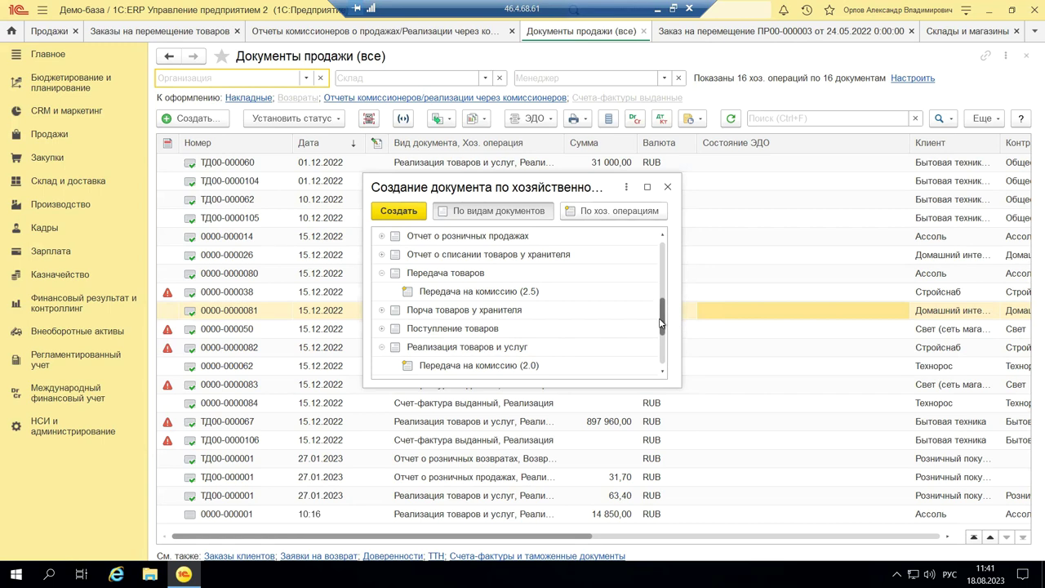
{"action": "left_click_drag", "start_coordinate": [661, 324], "coordinate": [658, 335]}
{"action": "scroll", "coordinate": [611, 343], "scroll_direction": "down", "scroll_amount": 1}
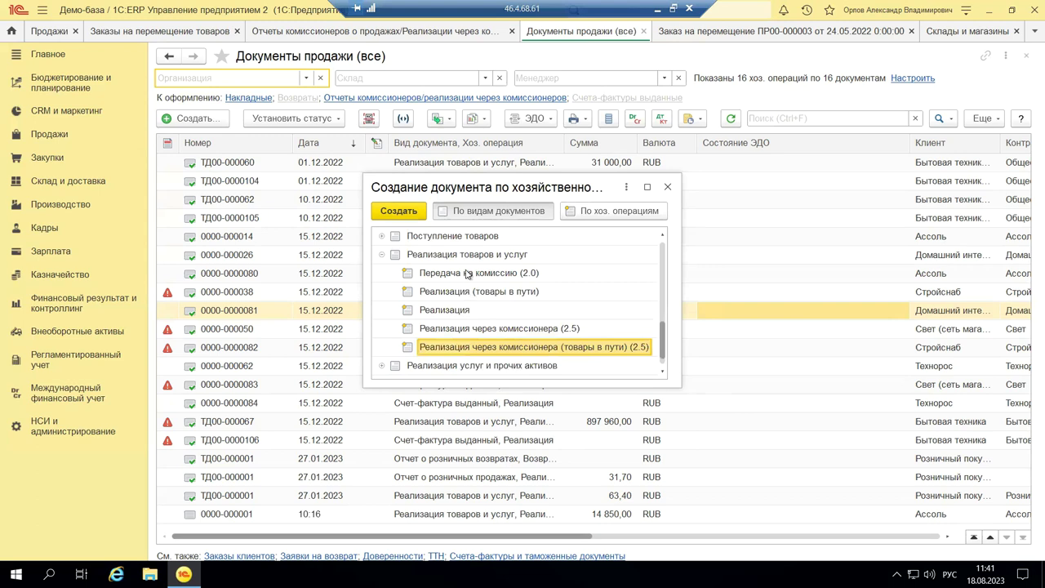
Start a new Реализация товаров и услуг document with the Реализация operation and view the operations it offers.
{"action": "left_click", "coordinate": [453, 313]}
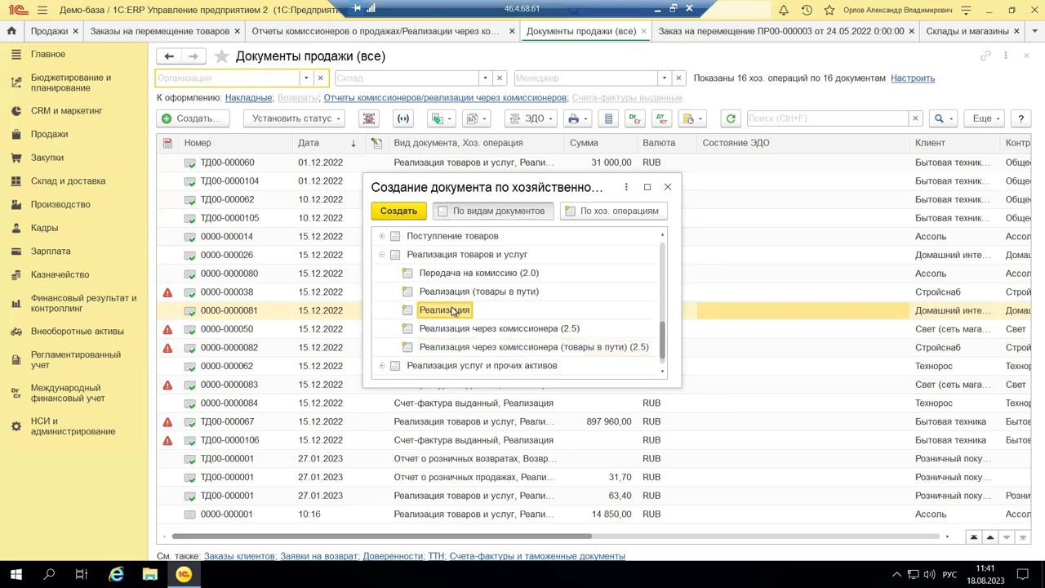
{"action": "double_click", "coordinate": [453, 311]}
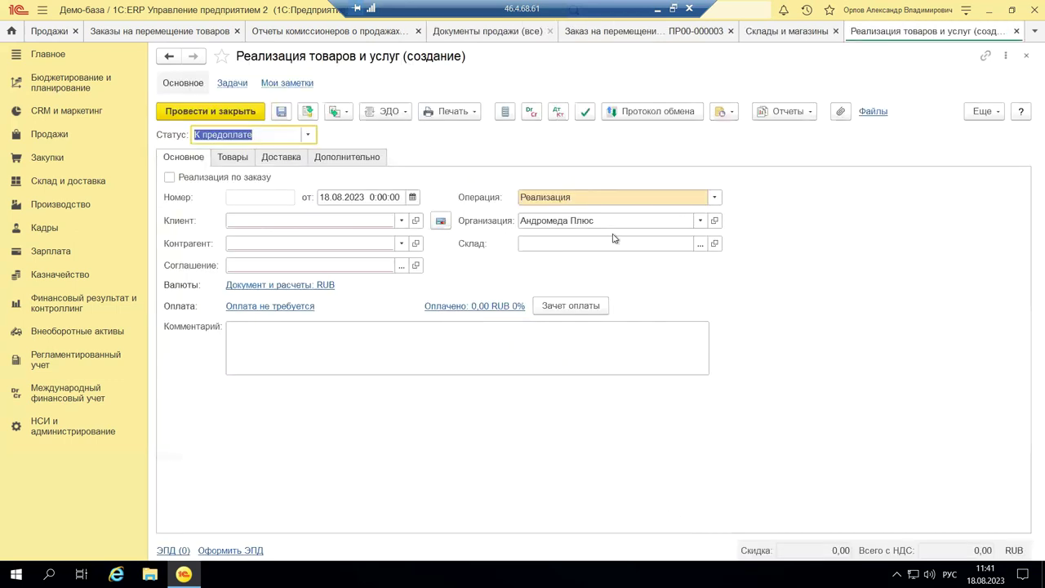
{"action": "left_click", "coordinate": [714, 200]}
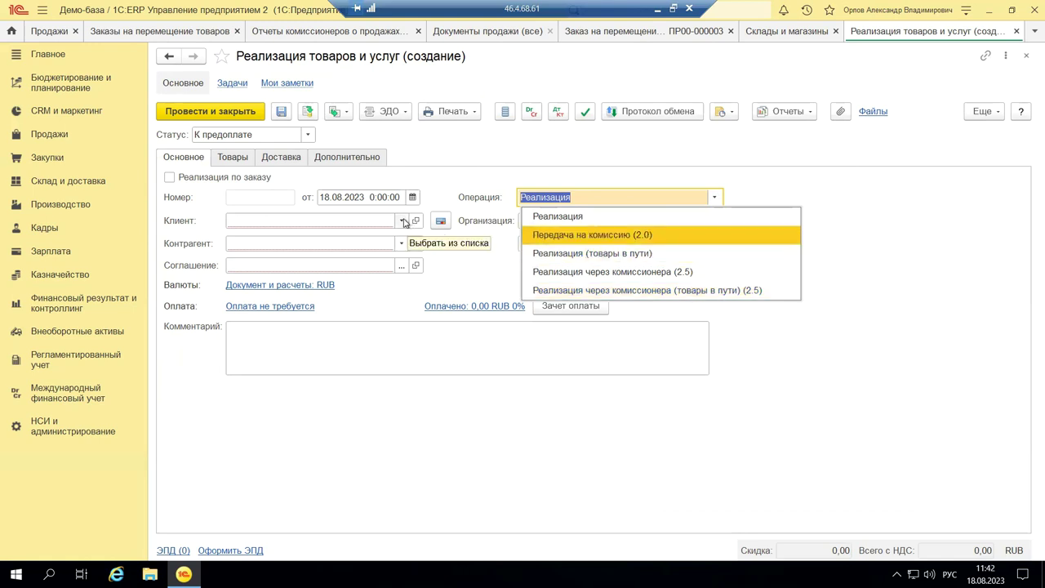
{"action": "left_click", "coordinate": [400, 270]}
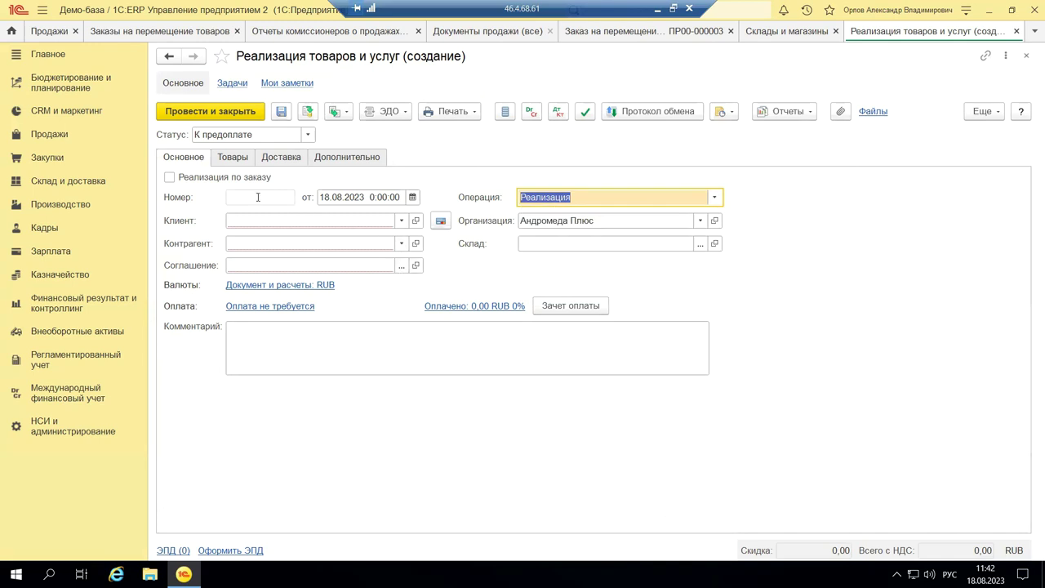
Examine the new document's goods table, the available delivery methods and the additional details.
{"action": "left_click", "coordinate": [247, 159]}
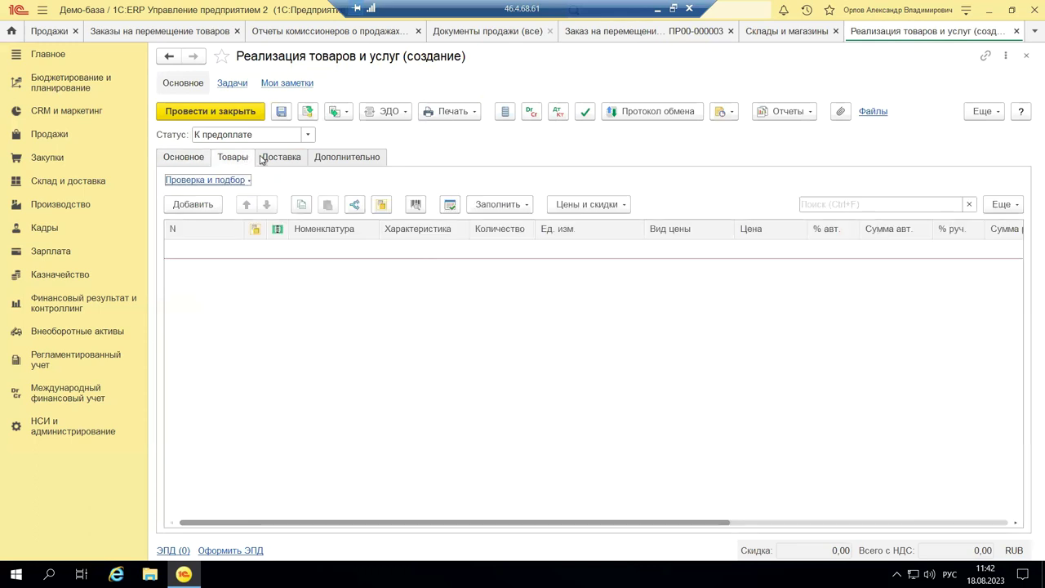
{"action": "left_click", "coordinate": [270, 158]}
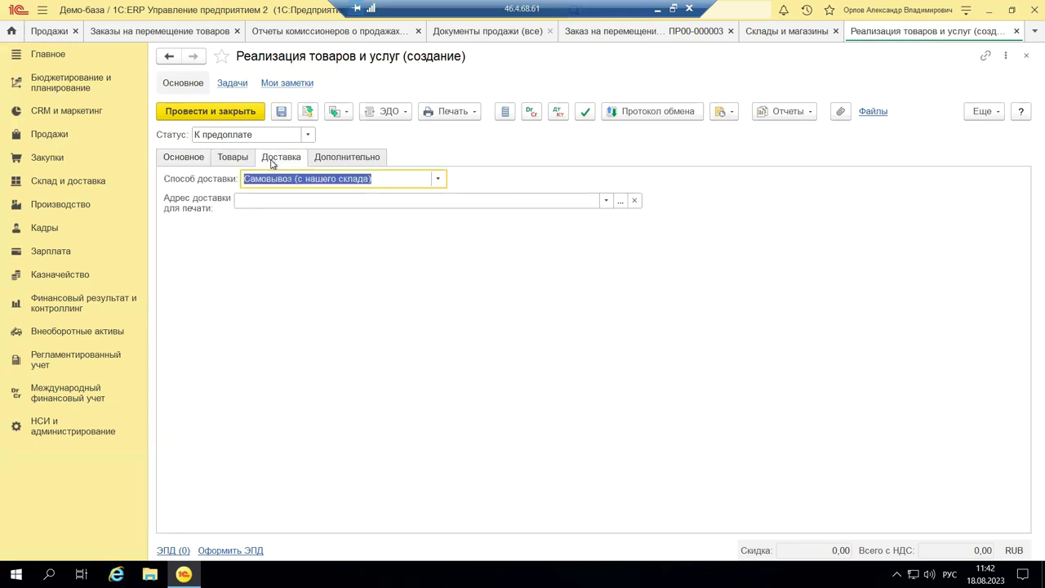
{"action": "left_click", "coordinate": [438, 179]}
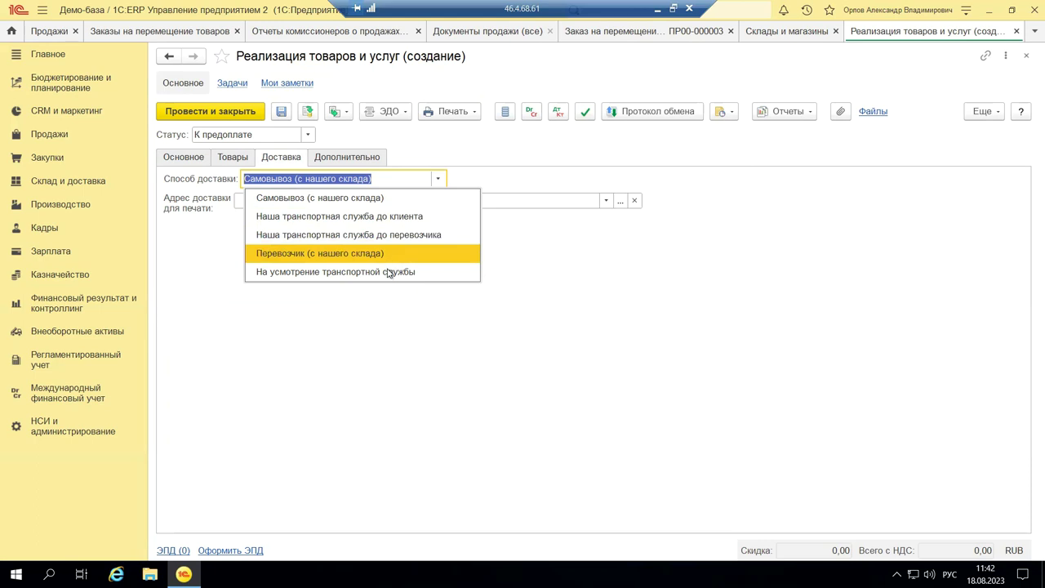
{"action": "left_click", "coordinate": [335, 159]}
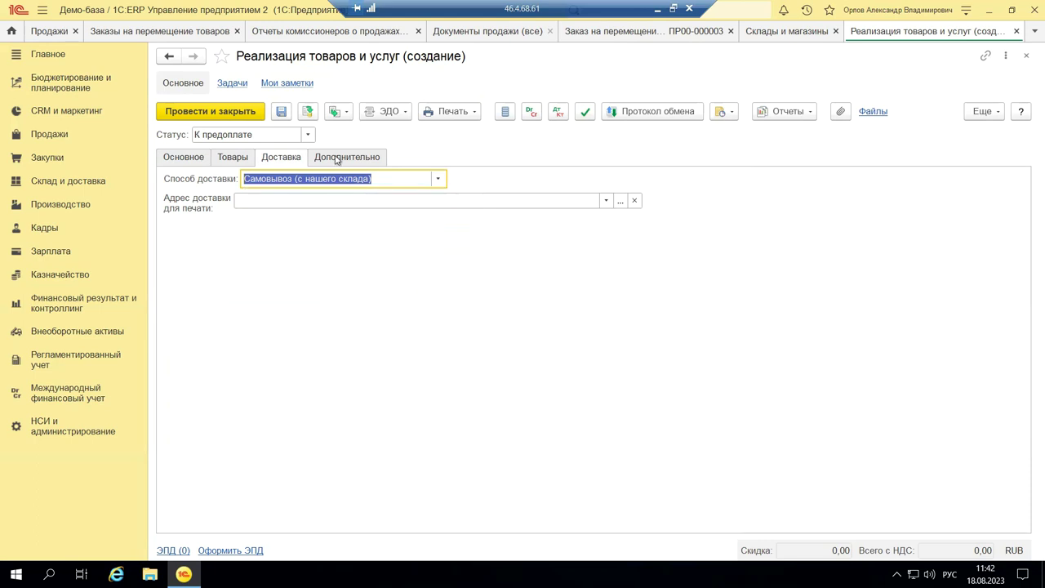
{"action": "left_click", "coordinate": [335, 159]}
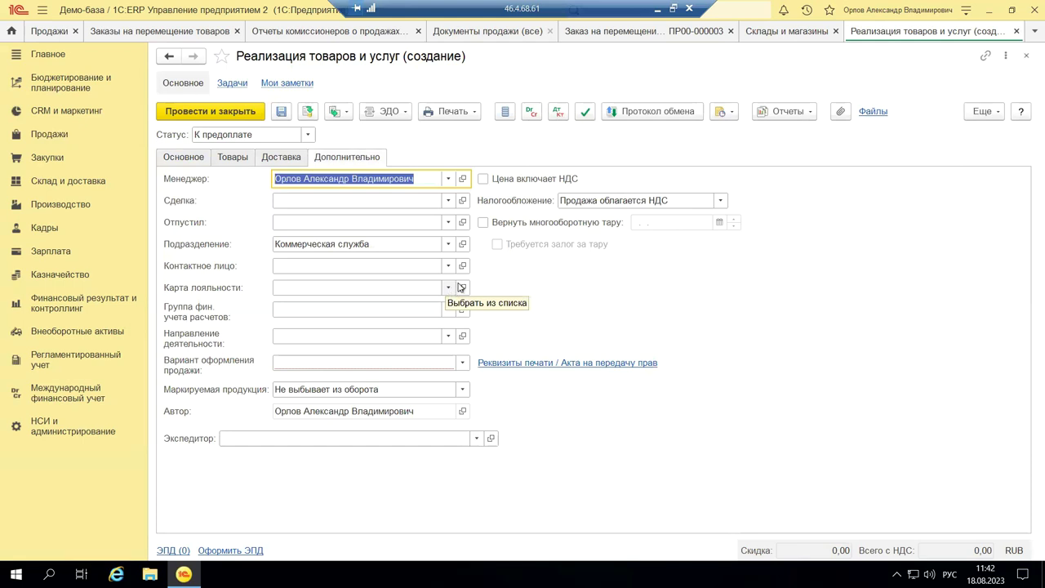
View the Расчеты с дебиторами и кредиторами groups offered for Группа фин. учета расчетов, and close the document without saving.
{"action": "left_click", "coordinate": [218, 319]}
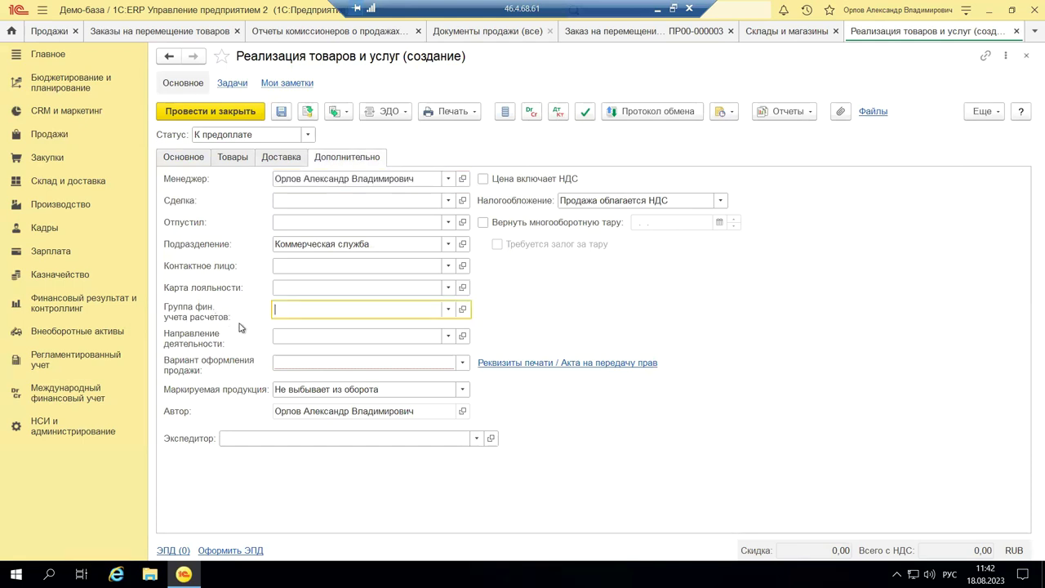
{"action": "left_click", "coordinate": [449, 310]}
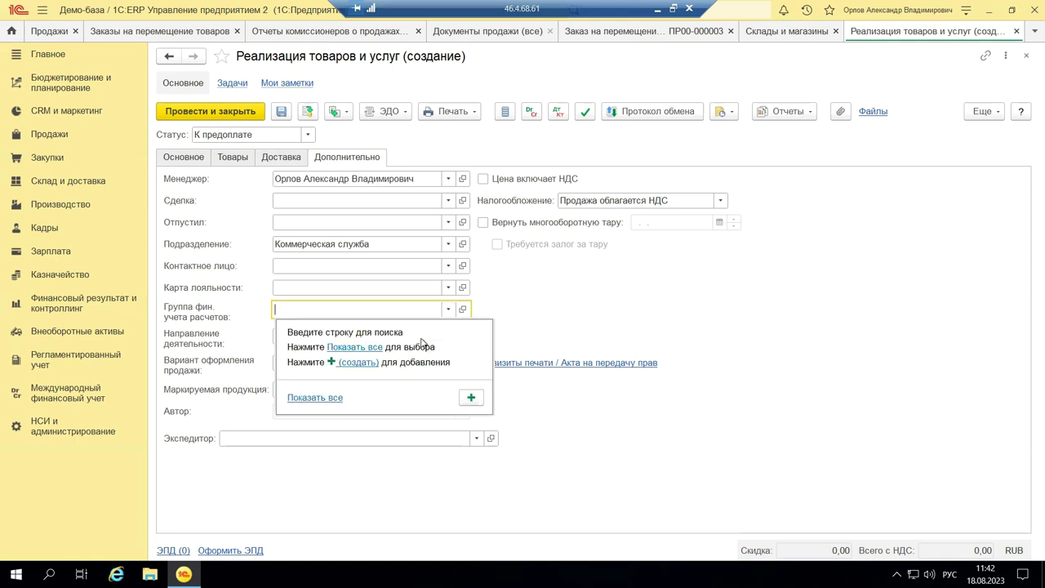
{"action": "left_click", "coordinate": [369, 347]}
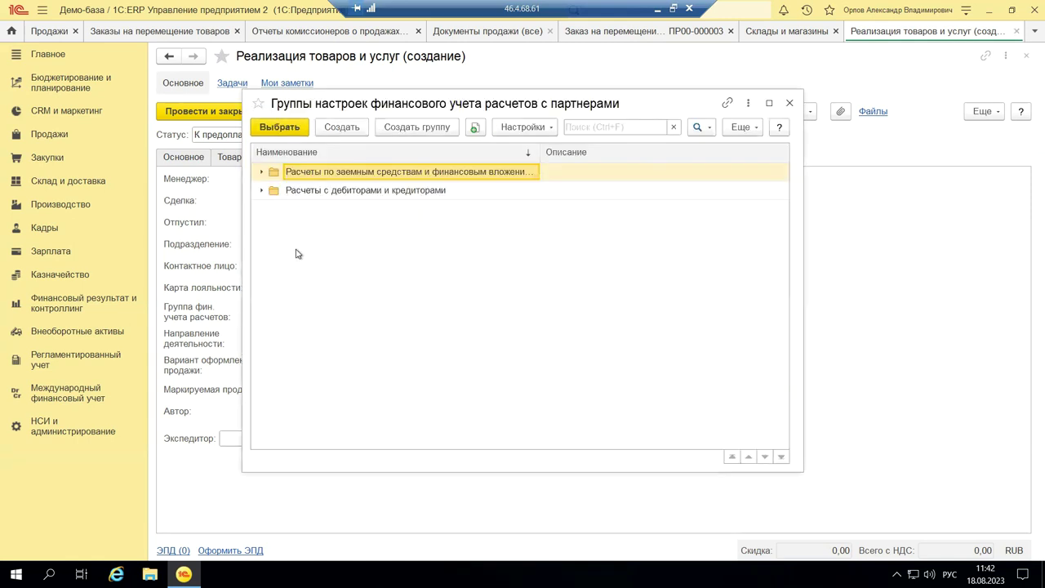
{"action": "left_click", "coordinate": [261, 190]}
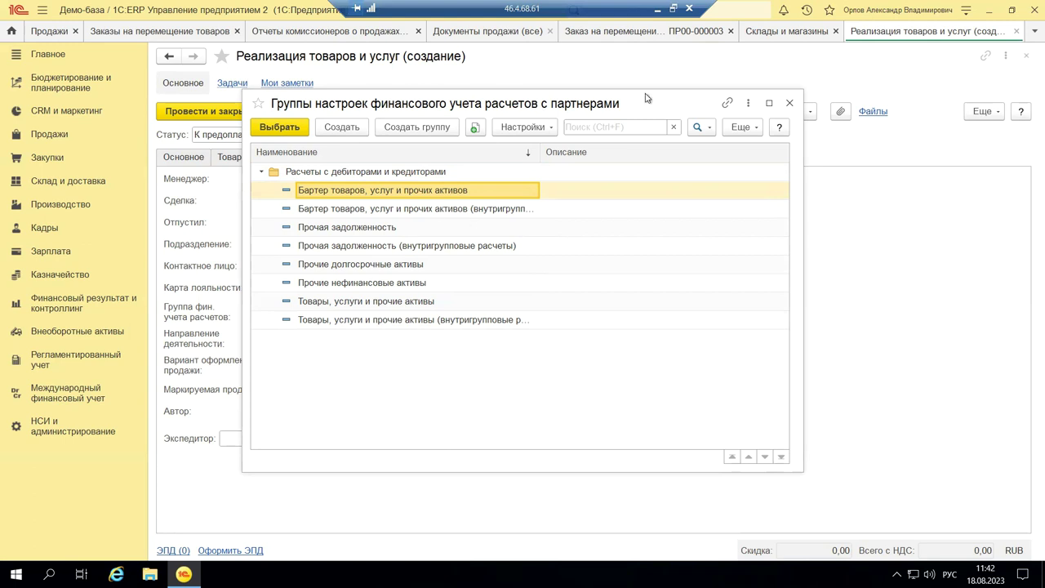
{"action": "left_click", "coordinate": [789, 103]}
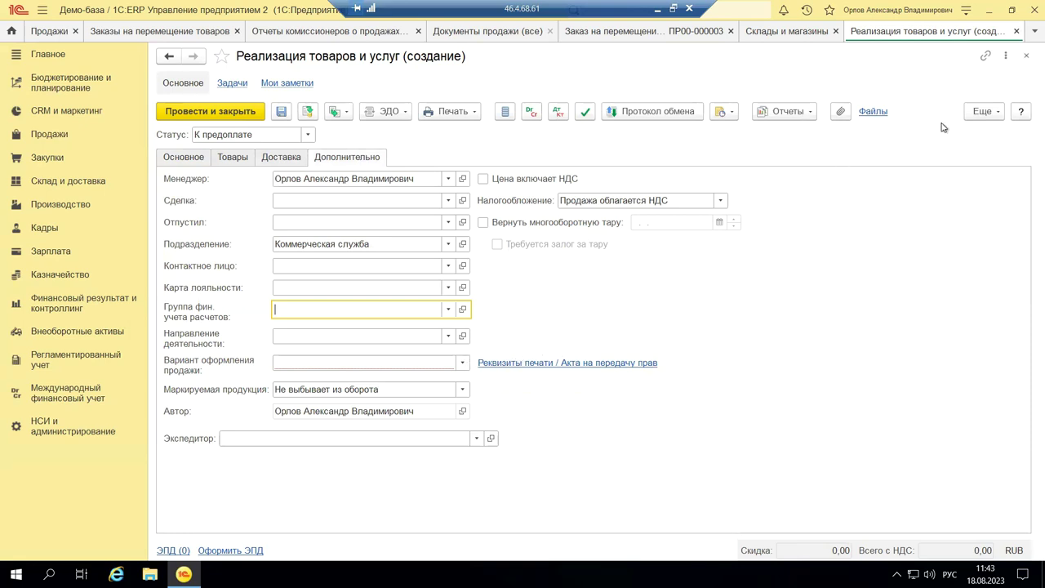
{"action": "left_click", "coordinate": [1027, 55]}
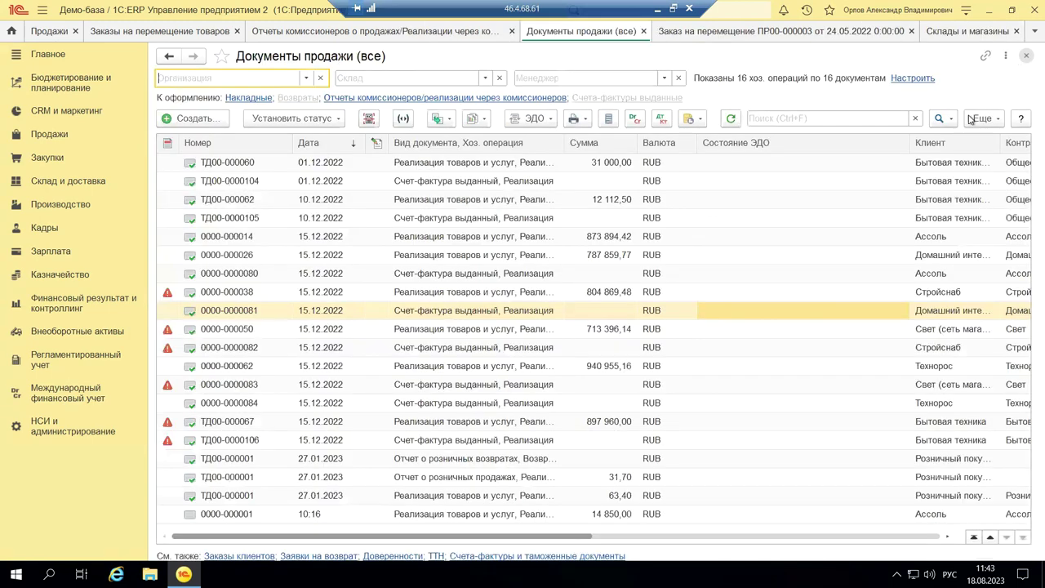
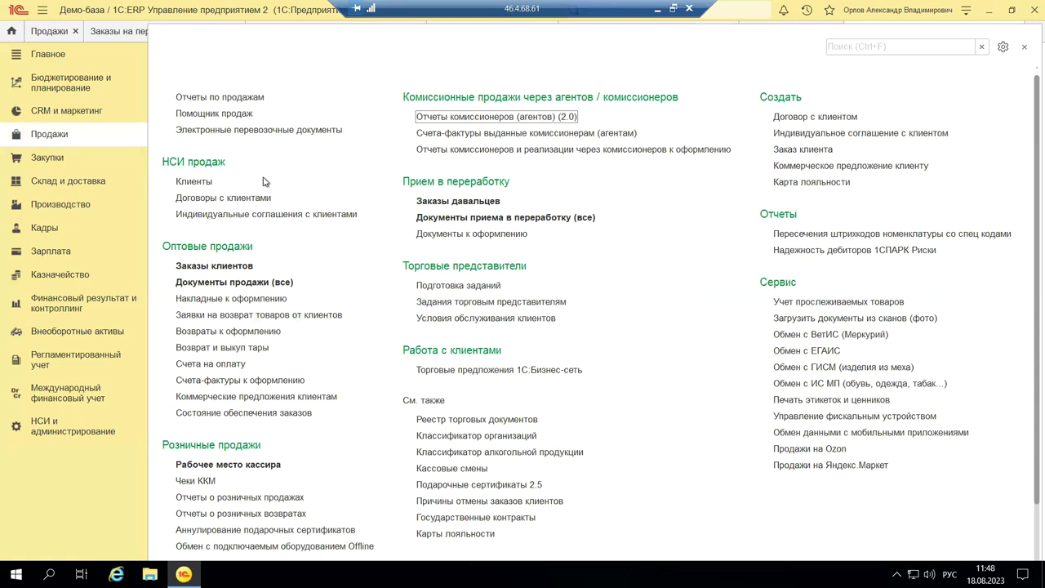
Open the sales section's workplace for invoices issued to commission agents.
{"action": "left_click", "coordinate": [489, 133]}
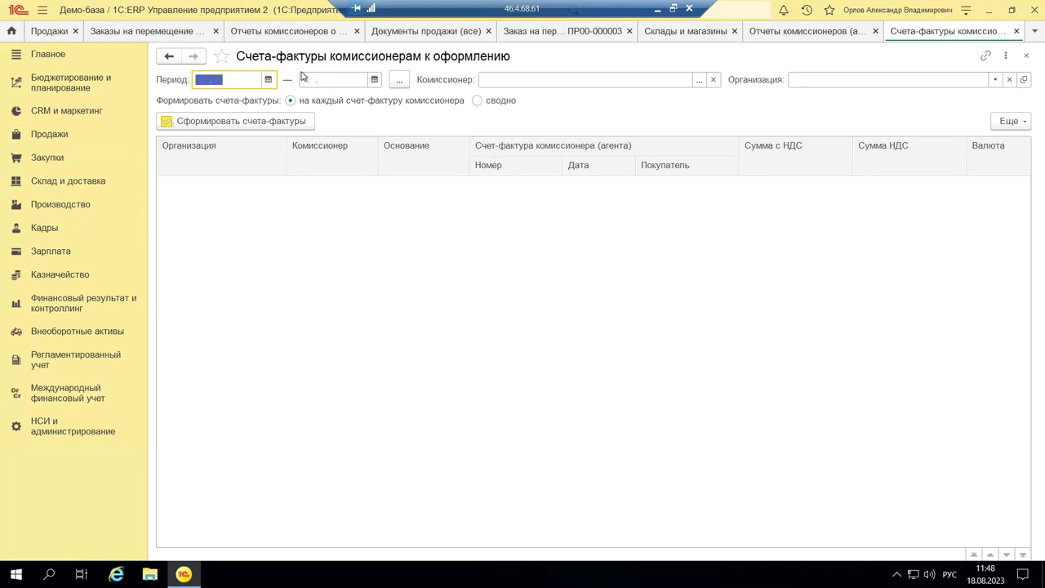
Set the period for commission agent invoices awaiting processing to 01.01.2023 – 18.08.2023.
{"action": "left_click", "coordinate": [267, 79]}
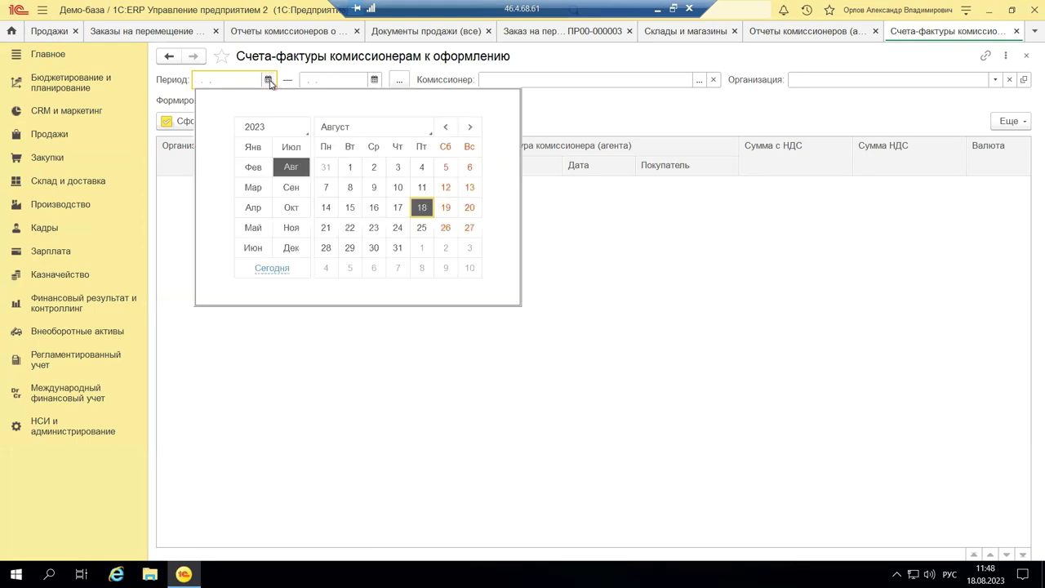
{"action": "left_click", "coordinate": [250, 147]}
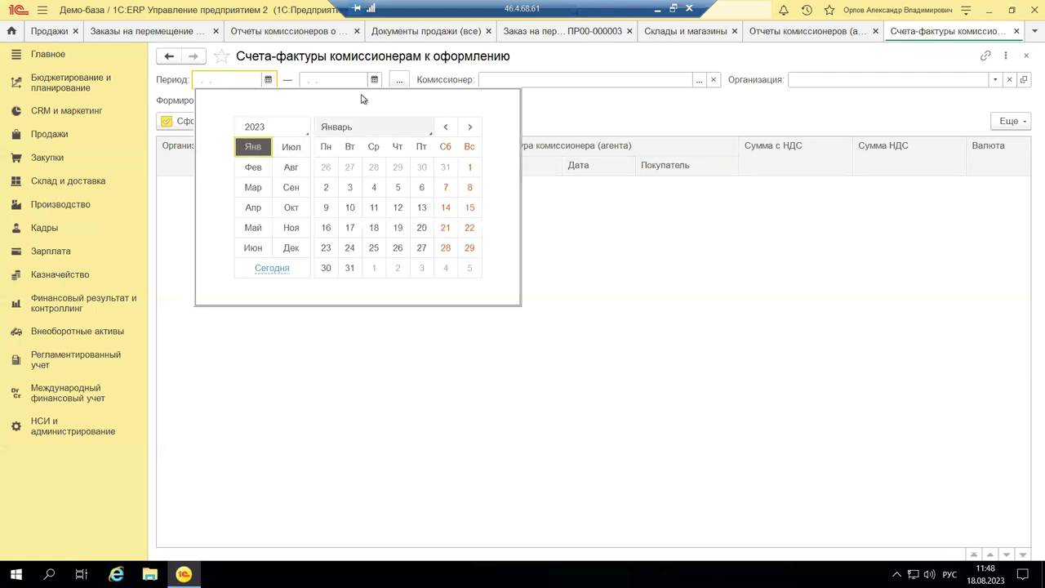
{"action": "left_click", "coordinate": [470, 167]}
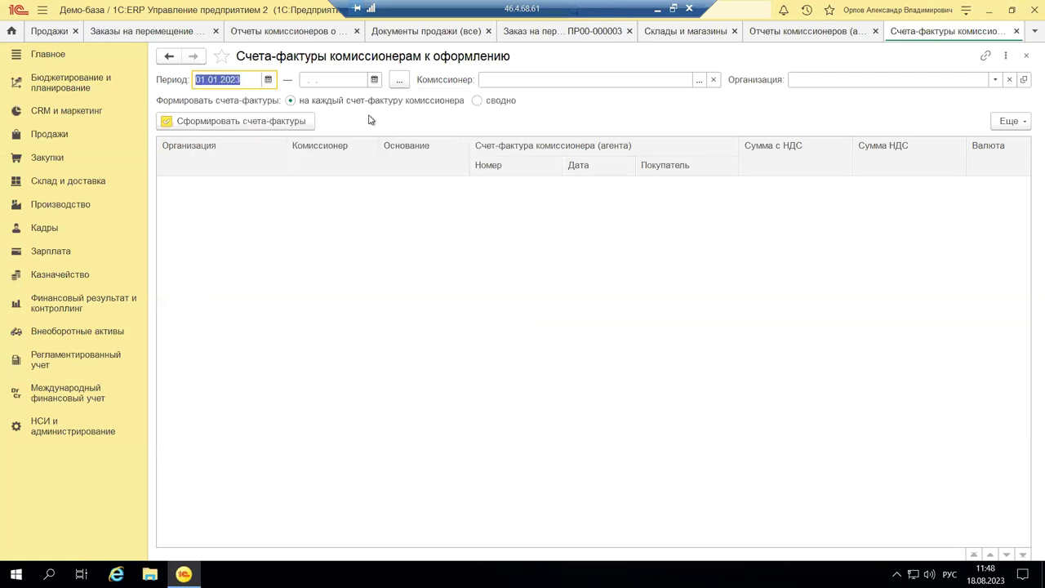
{"action": "left_click", "coordinate": [374, 79]}
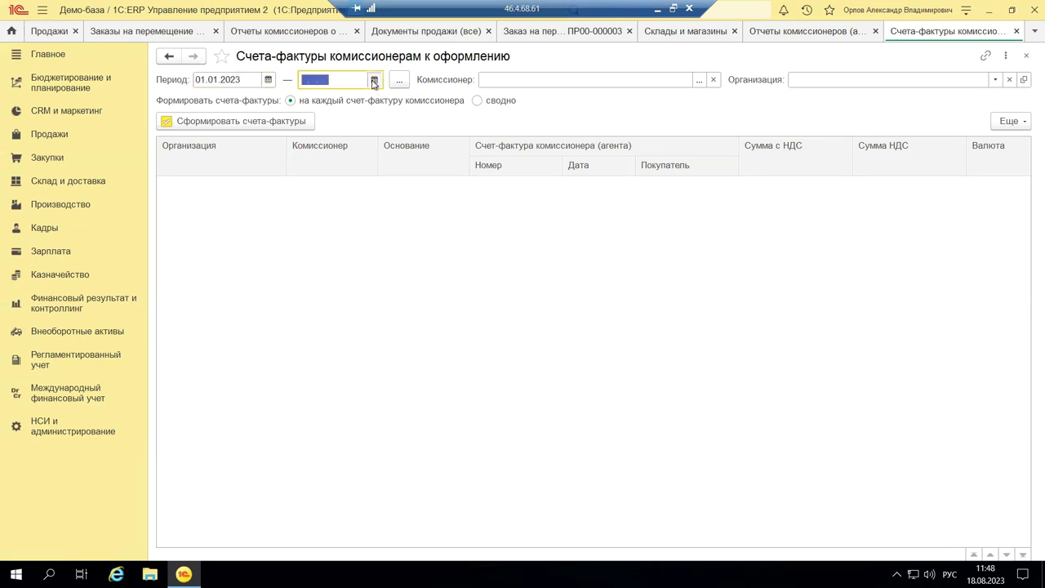
{"action": "left_click", "coordinate": [530, 208]}
Filter the invoices by the counterparty Ассоль as Комиссионер and Андромеда Плюс as Организация.
{"action": "left_click", "coordinate": [699, 80]}
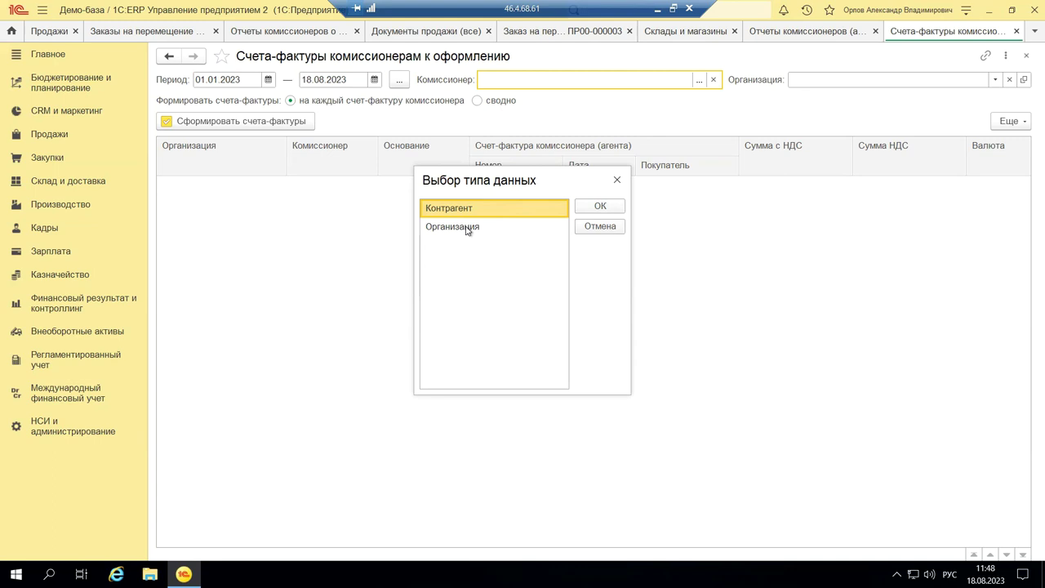
{"action": "left_click", "coordinate": [601, 208]}
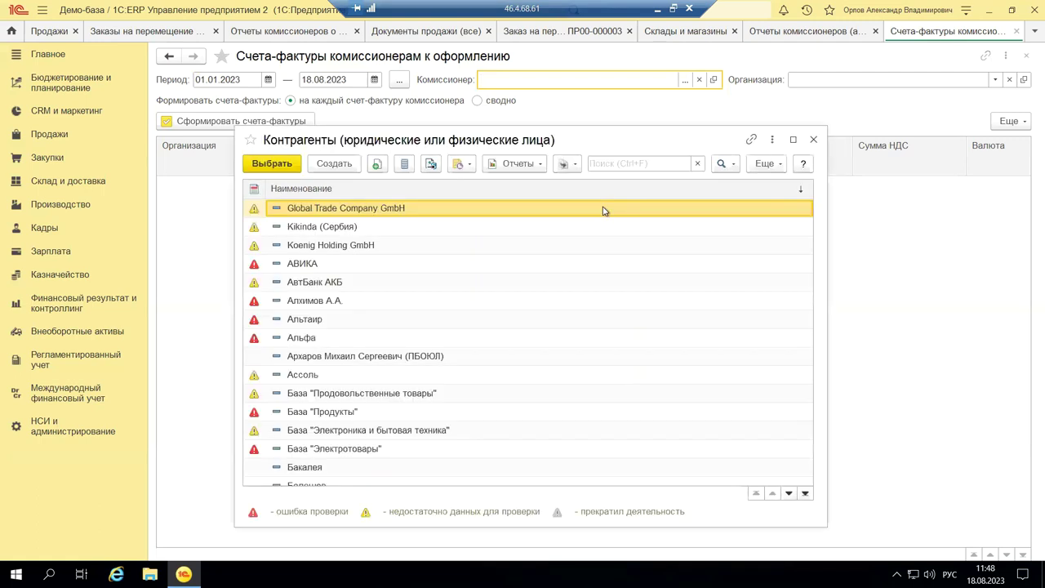
{"action": "left_click", "coordinate": [314, 375]}
{"action": "double_click", "coordinate": [313, 374]}
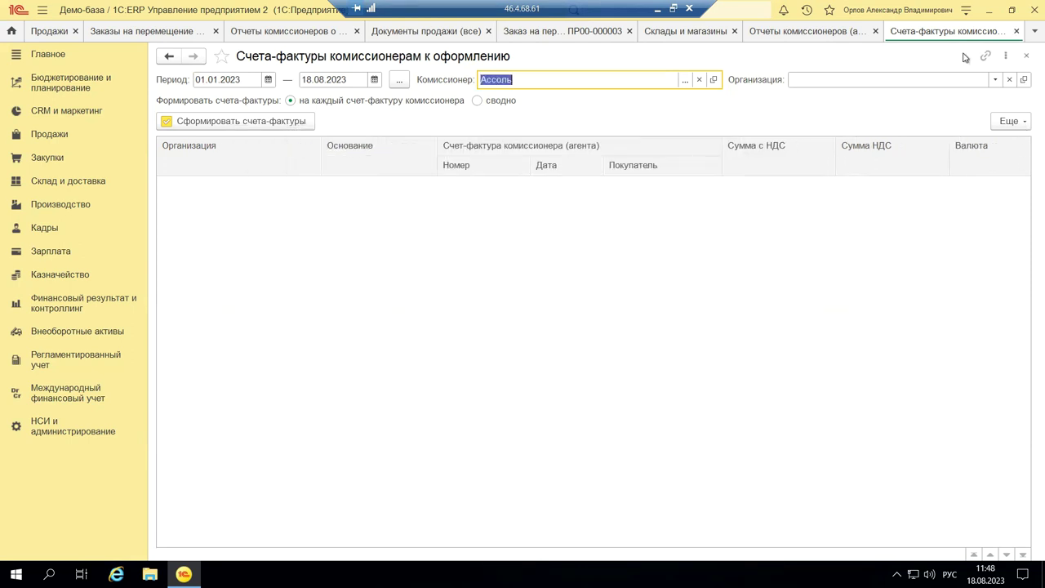
{"action": "left_click", "coordinate": [993, 80]}
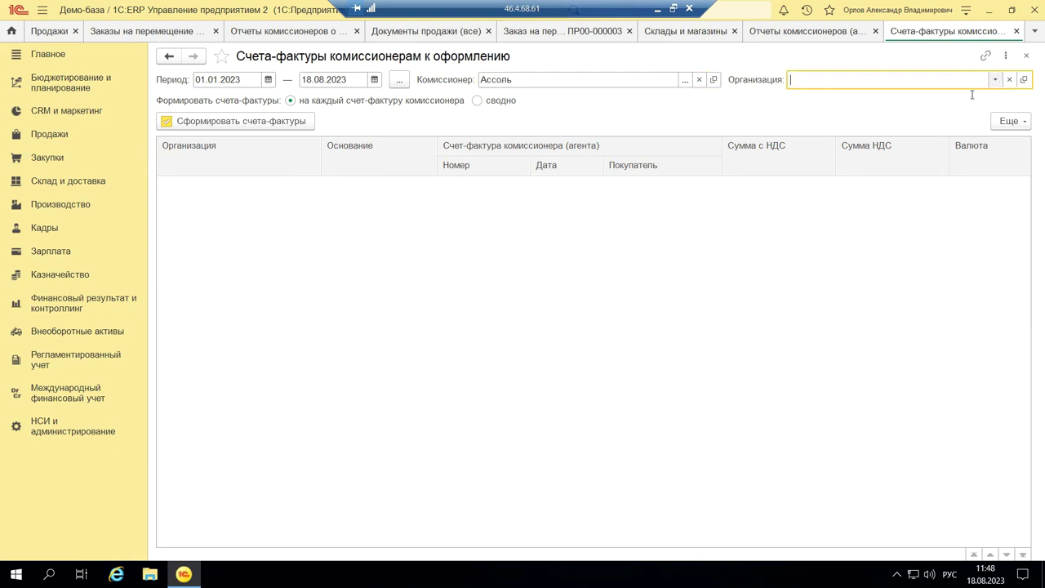
{"action": "left_click", "coordinate": [841, 99]}
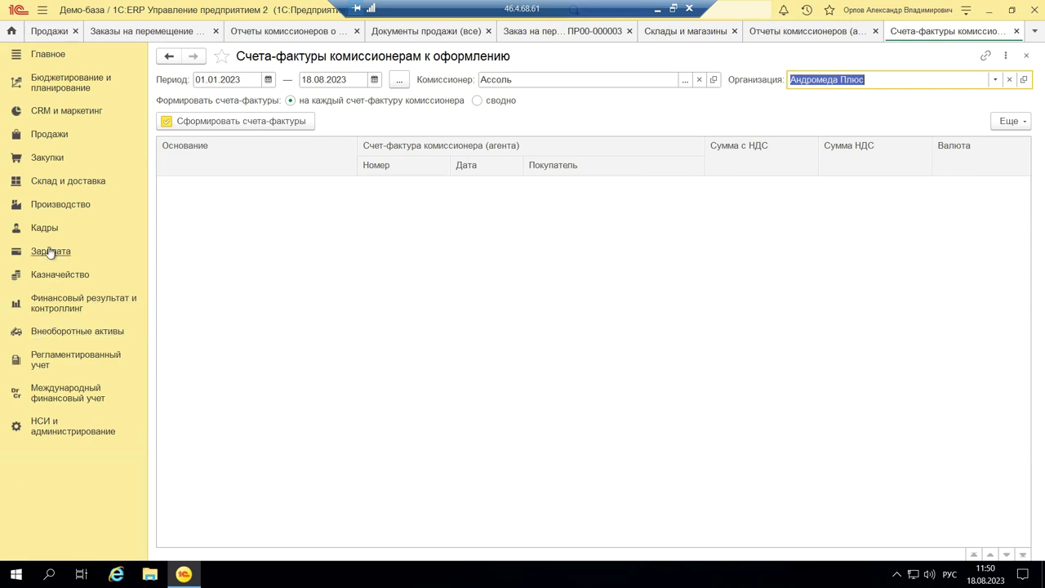
View the commands of the Закупки section and open the Продажи section's command list.
{"action": "left_click", "coordinate": [55, 159]}
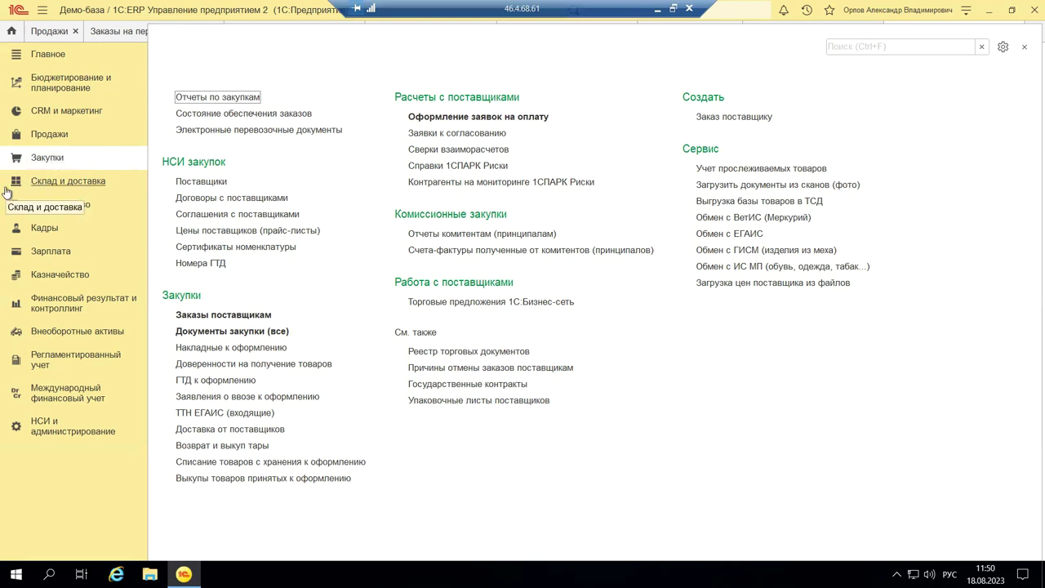
{"action": "left_click", "coordinate": [32, 134]}
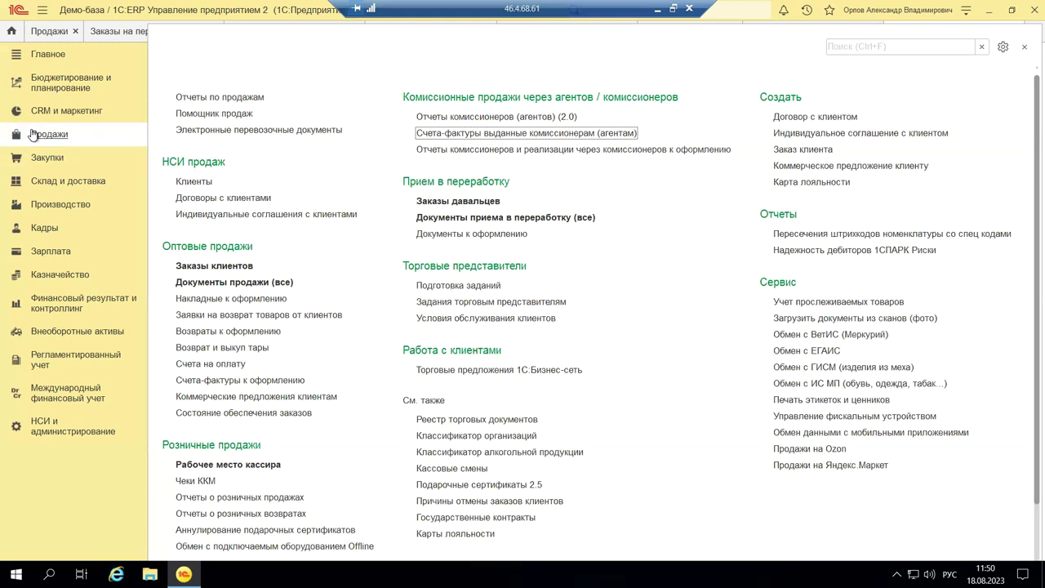